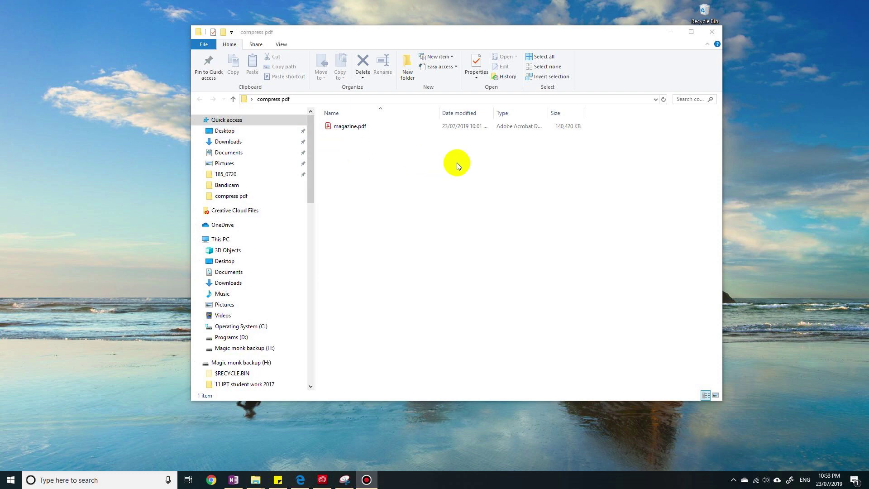
# Open magazine.pdf in Acrobat, go to page 115, then resize and re-maximize the window
pyautogui.moveTo(457, 163); pyautogui.dragTo(435, 196)
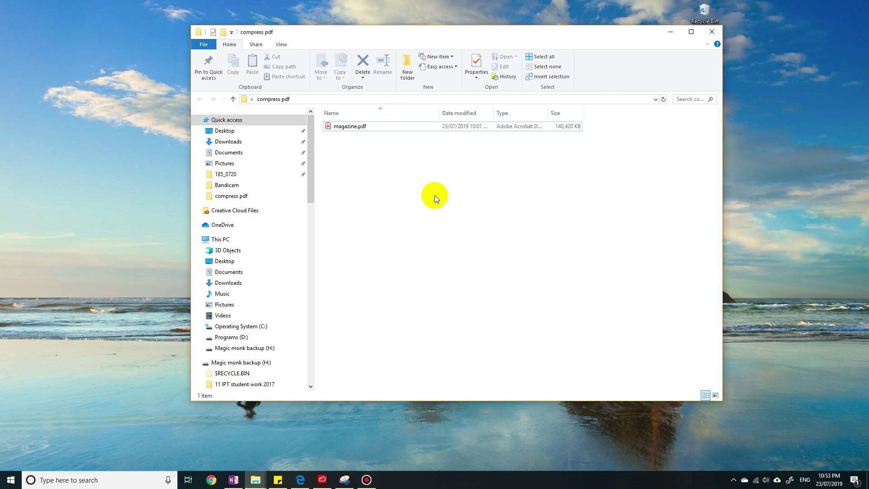
pyautogui.click(359, 127)
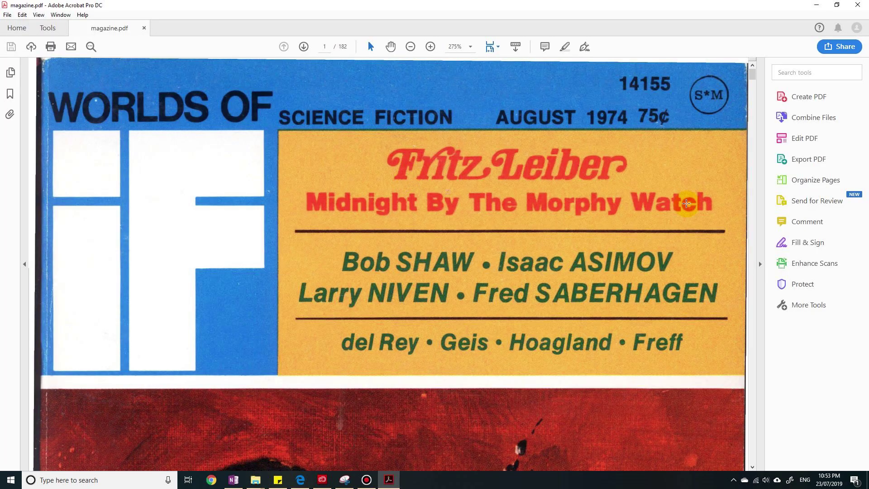
pyautogui.click(753, 75)
pyautogui.moveTo(752, 75); pyautogui.dragTo(743, 315)
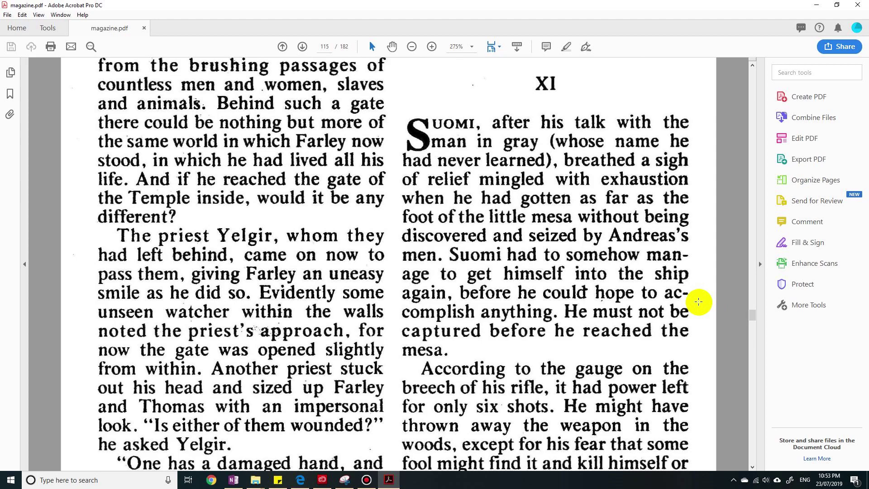
pyautogui.scroll(5, 677, 186)
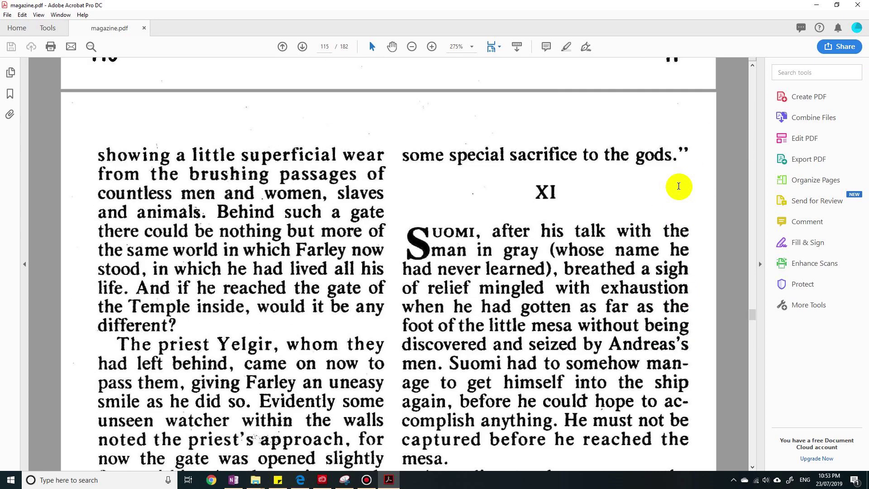
pyautogui.moveTo(731, 5); pyautogui.dragTo(550, 159)
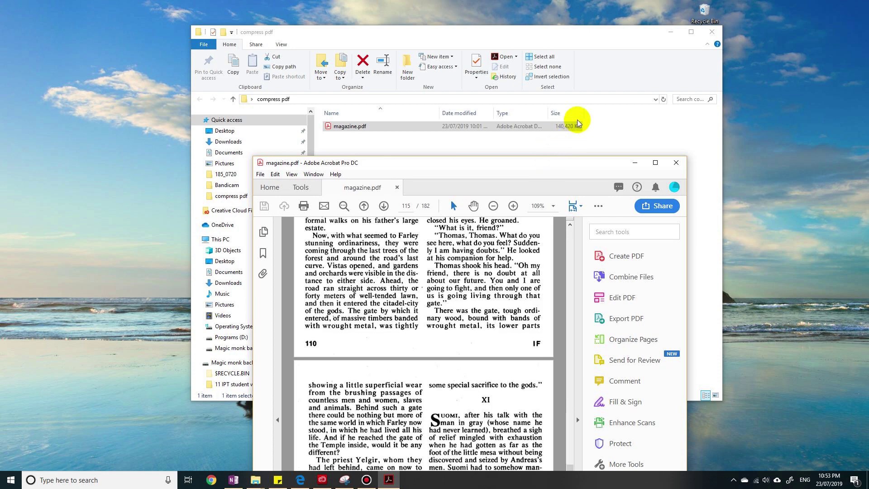
pyautogui.doubleClick(501, 166)
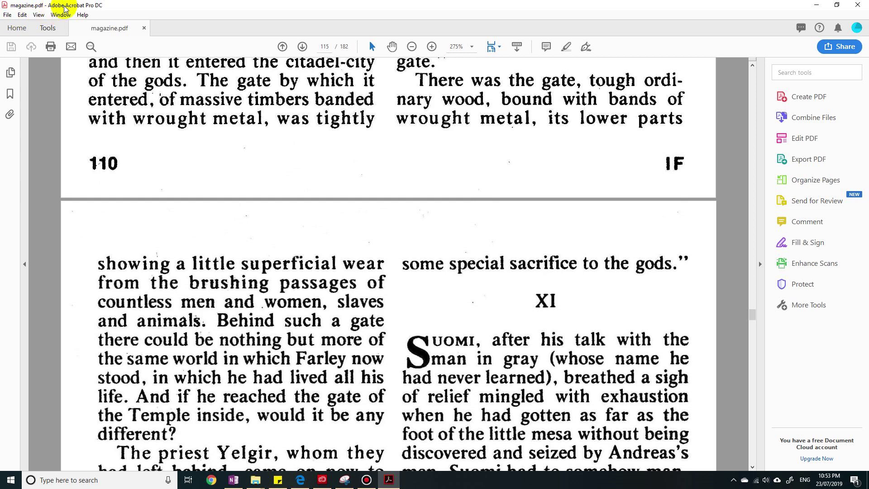
# Launch the PDF Optimizer from File > Save as Other > Optimized PDF
pyautogui.click(10, 18)
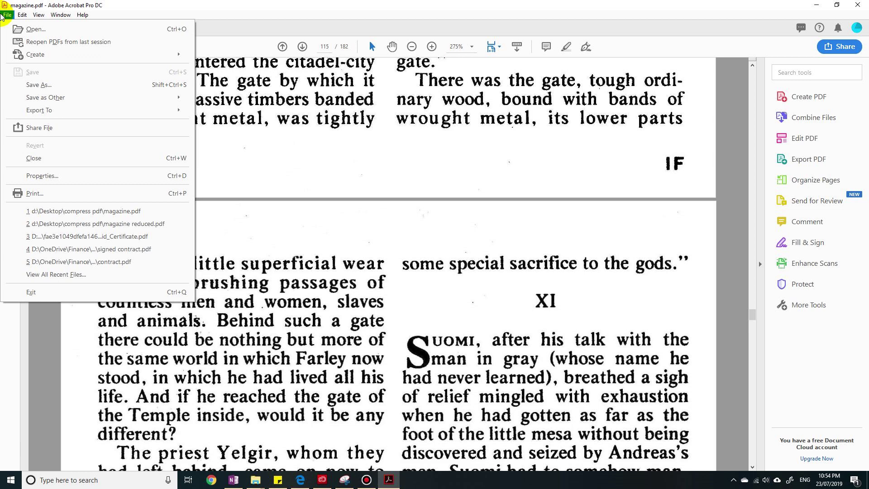
pyautogui.moveTo(36, 97)
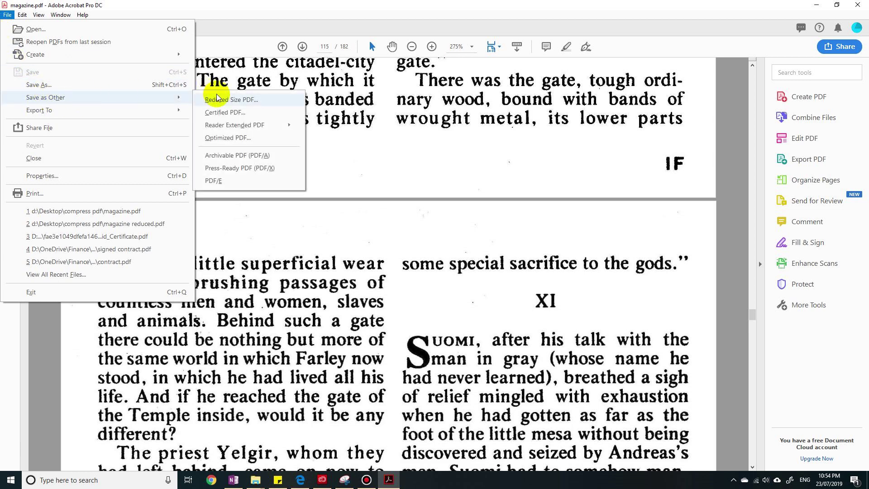
pyautogui.click(227, 138)
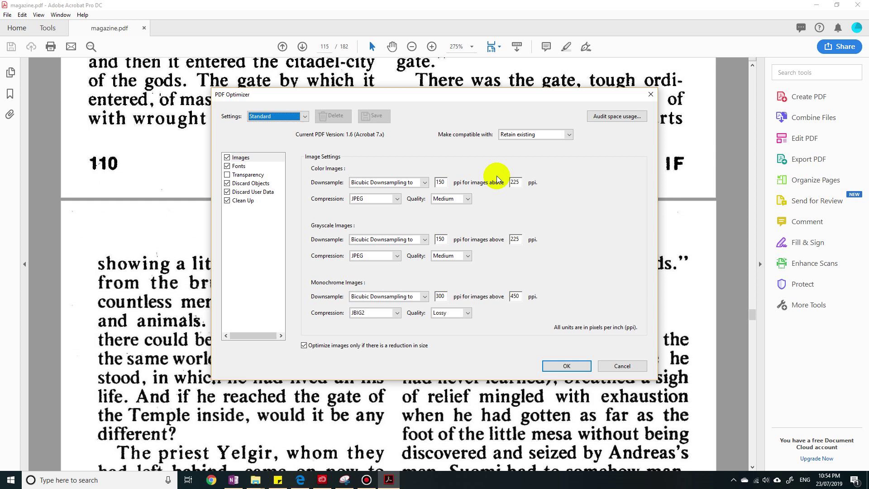
pyautogui.click(243, 166)
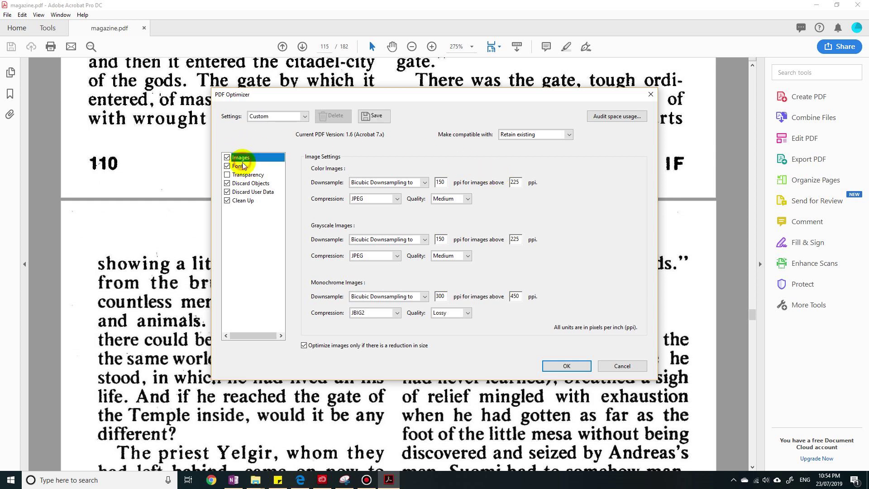
pyautogui.click(245, 183)
pyautogui.click(245, 191)
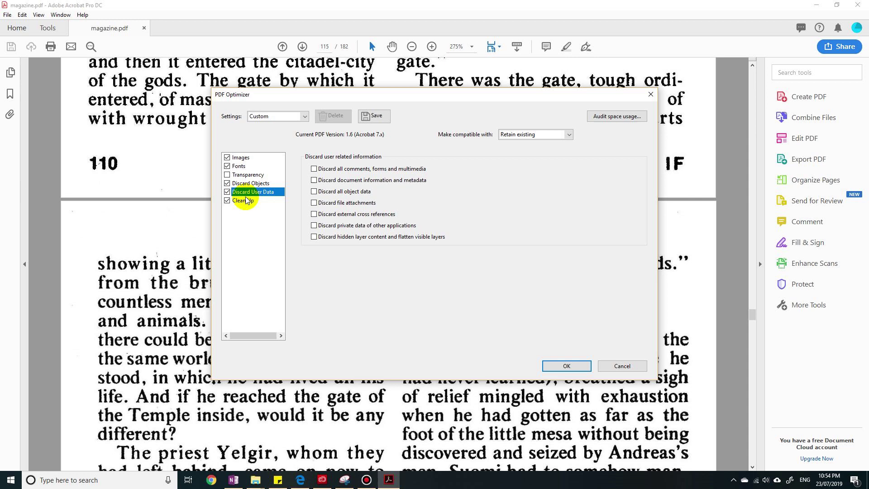
pyautogui.click(246, 200)
pyautogui.click(247, 191)
pyautogui.click(246, 183)
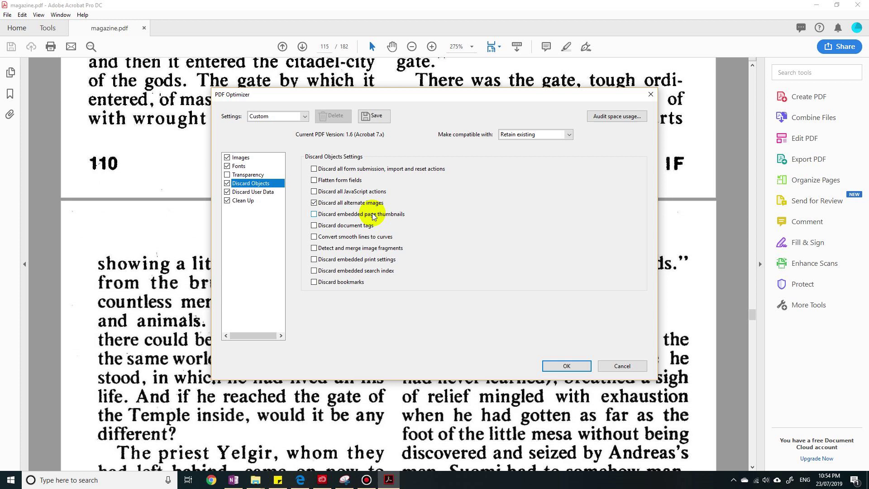
pyautogui.click(245, 158)
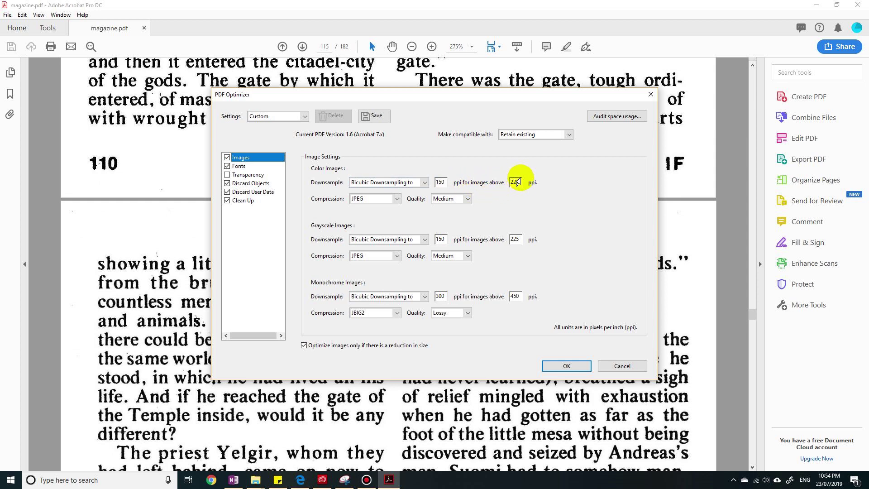
pyautogui.doubleClick(442, 183)
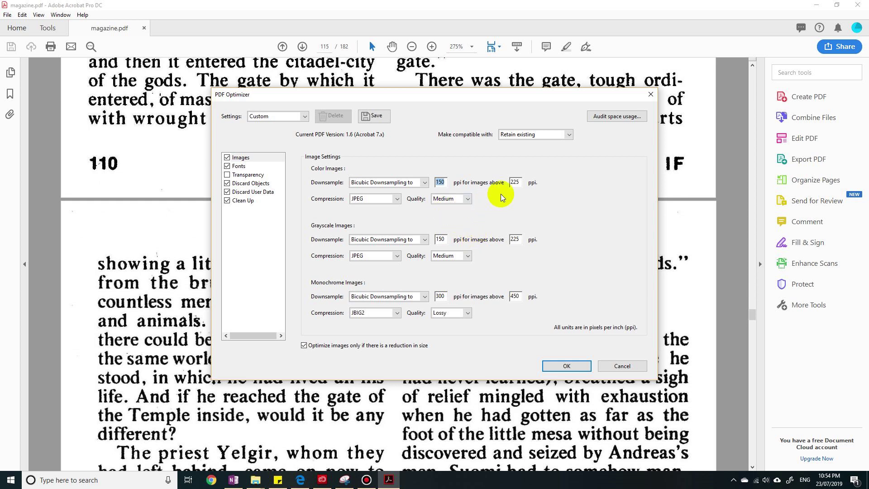
pyautogui.click(446, 183)
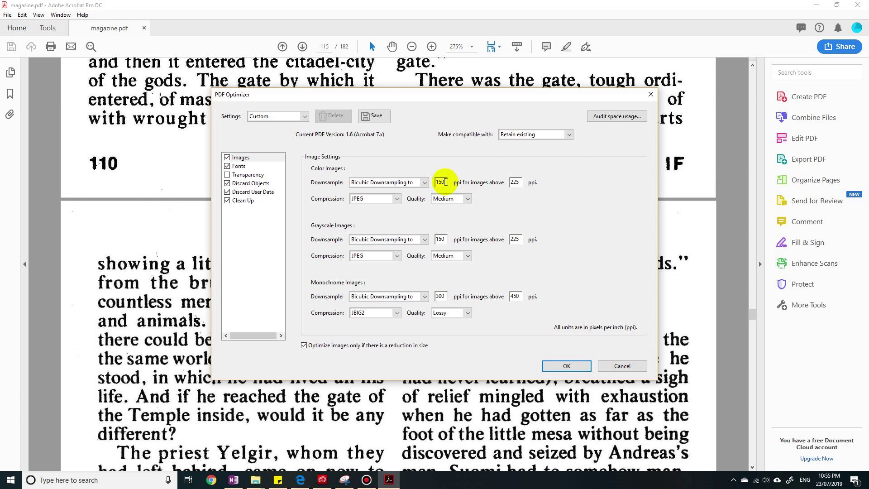
pyautogui.moveTo(445, 181); pyautogui.dragTo(431, 182)
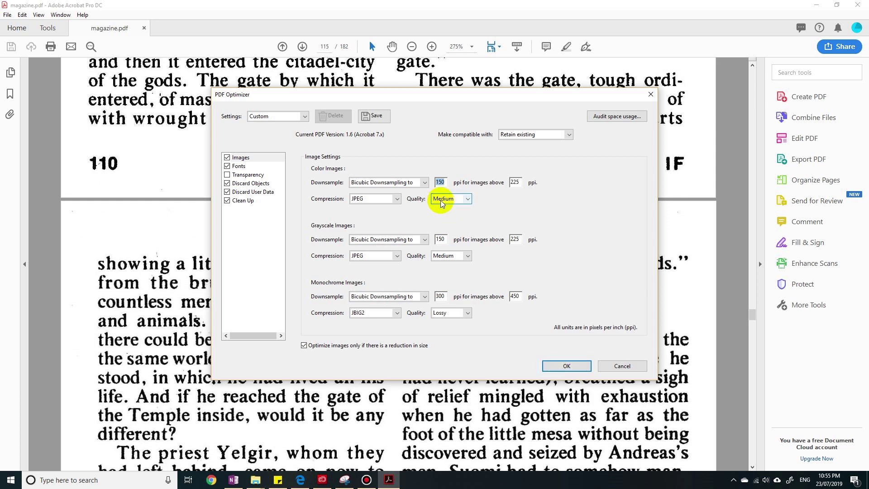
# Set colour and grayscale images to downsample to 100 ppi for images above 100 ppi
pyautogui.write('100')
pyautogui.click(515, 182)
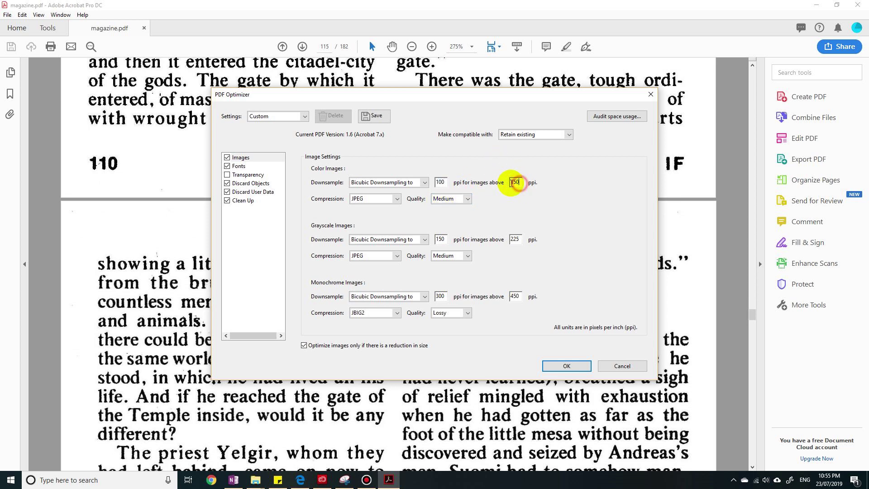
pyautogui.write('100')
pyautogui.doubleClick(441, 239)
pyautogui.write('100')
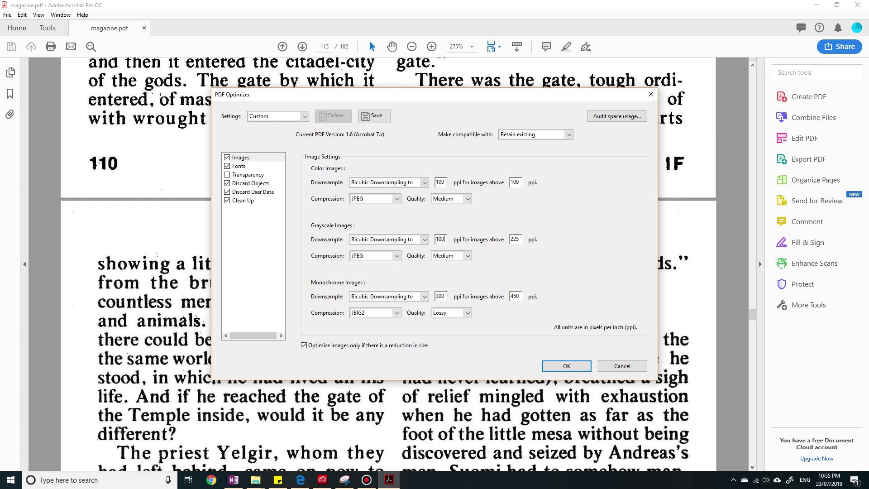
pyautogui.doubleClick(516, 240)
pyautogui.write('150')
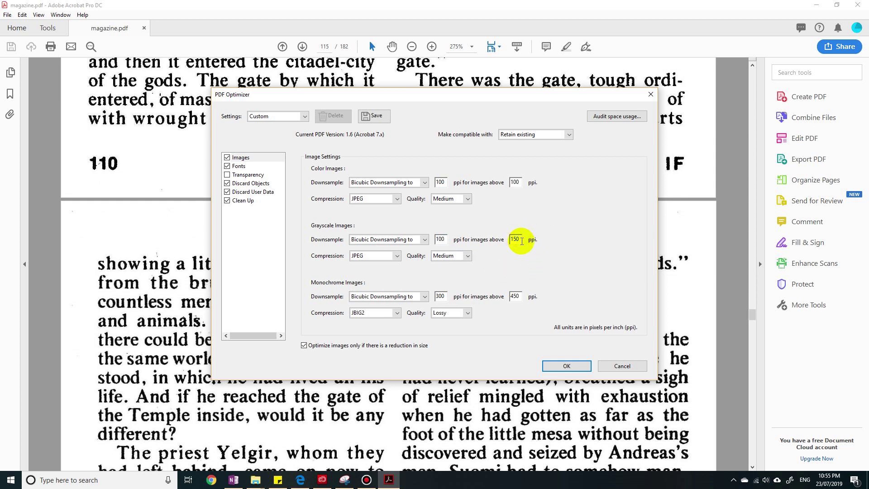
pyautogui.doubleClick(520, 239)
pyautogui.write('100')
# Set monochrome images to downsample to 100 ppi for images above 100 ppi
pyautogui.doubleClick(441, 297)
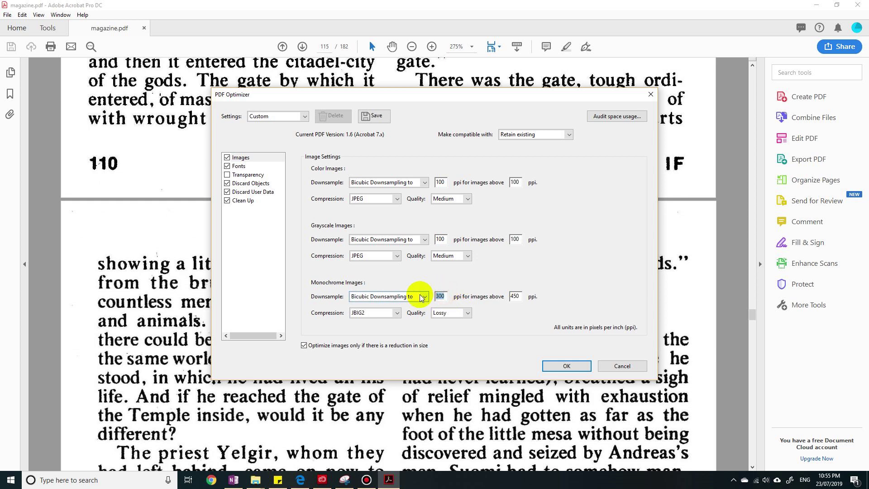
pyautogui.write('100')
pyautogui.doubleClick(516, 296)
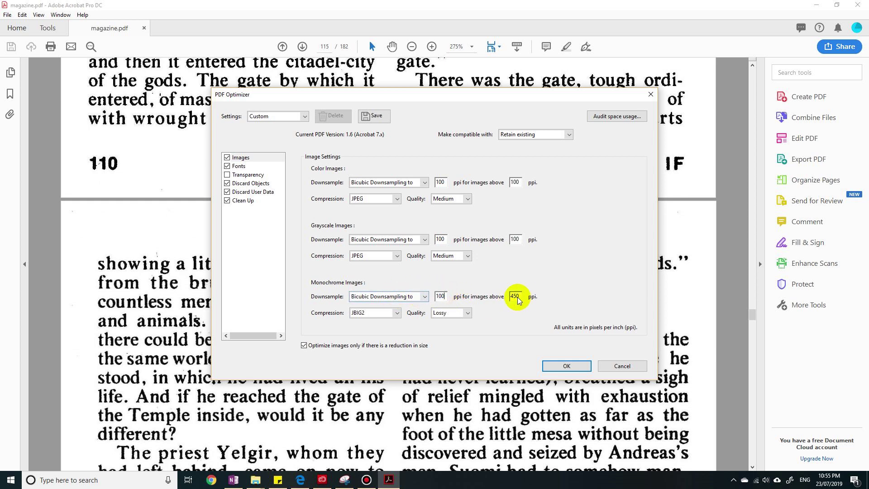
pyautogui.write('150')
pyautogui.moveTo(520, 300); pyautogui.dragTo(500, 302)
pyautogui.write('100')
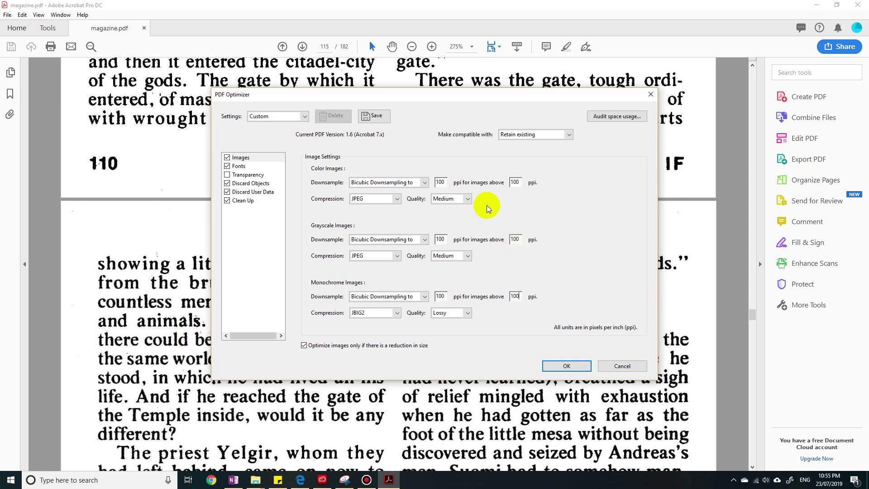
# Choose Minimum JPEG quality for colour and grayscale images, leaving monochrome JBIG2 at Lossy
pyautogui.click(467, 199)
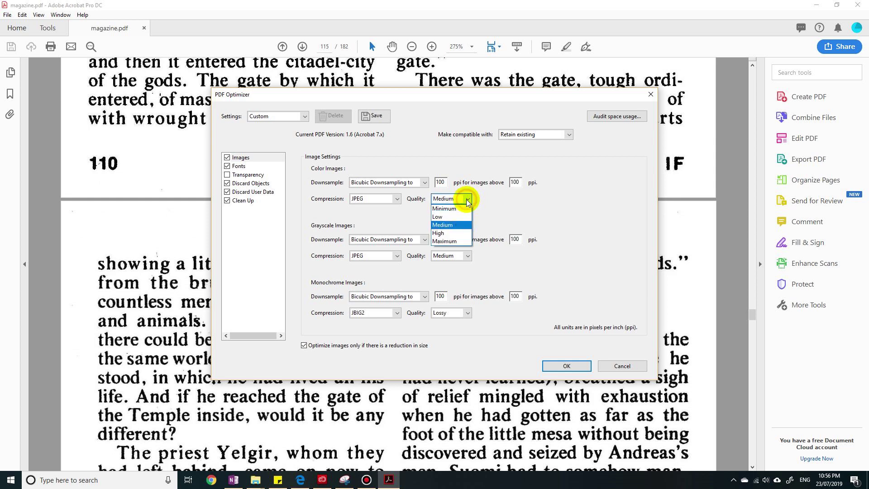
pyautogui.click(466, 209)
pyautogui.click(466, 256)
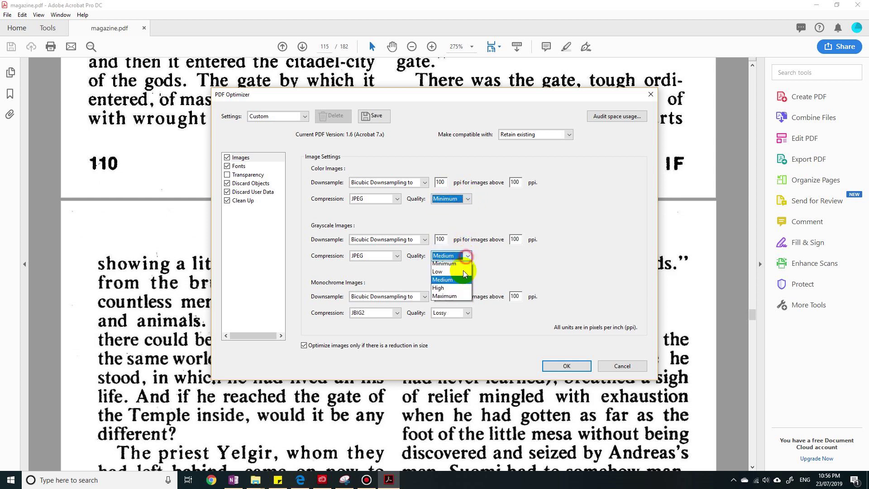
pyautogui.click(461, 266)
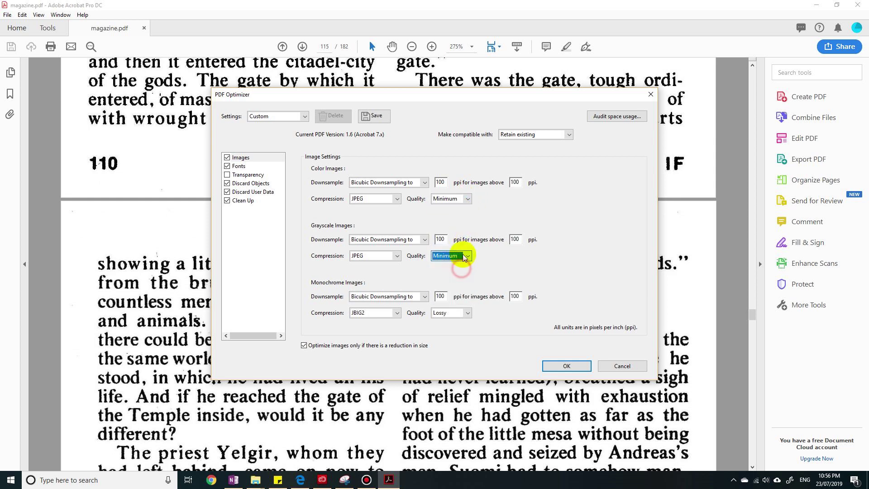
pyautogui.click(468, 315)
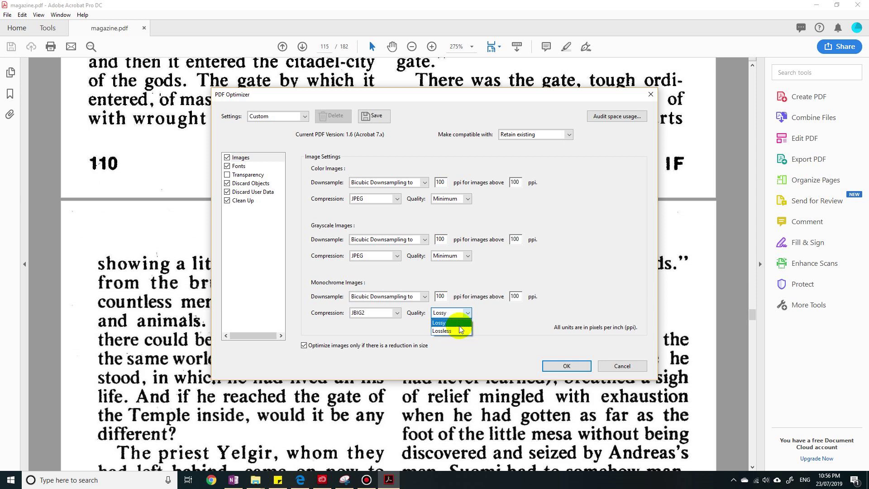
pyautogui.click(458, 323)
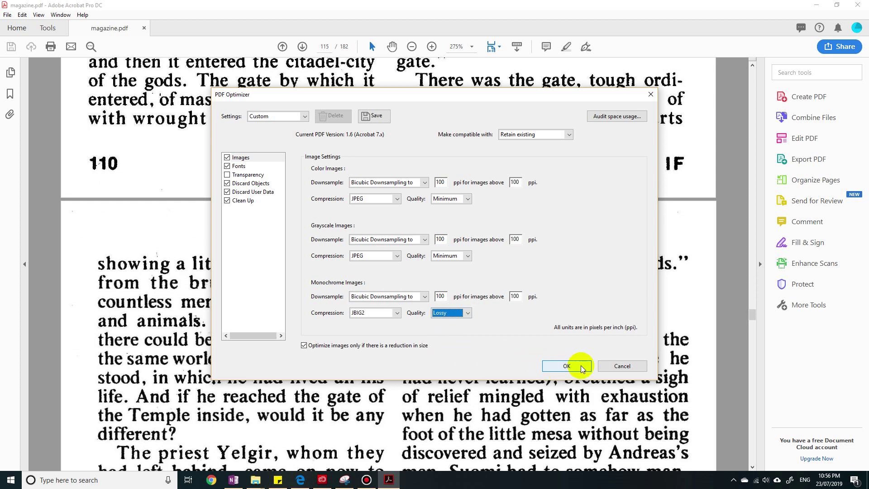
# Pick 'Acrobat 10.0 and later' in the Make compatible with list
pyautogui.click(531, 136)
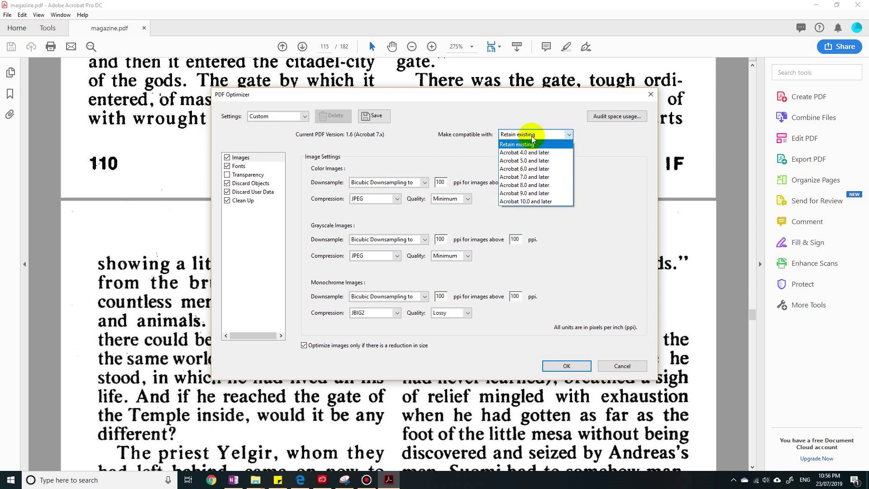
pyautogui.click(522, 203)
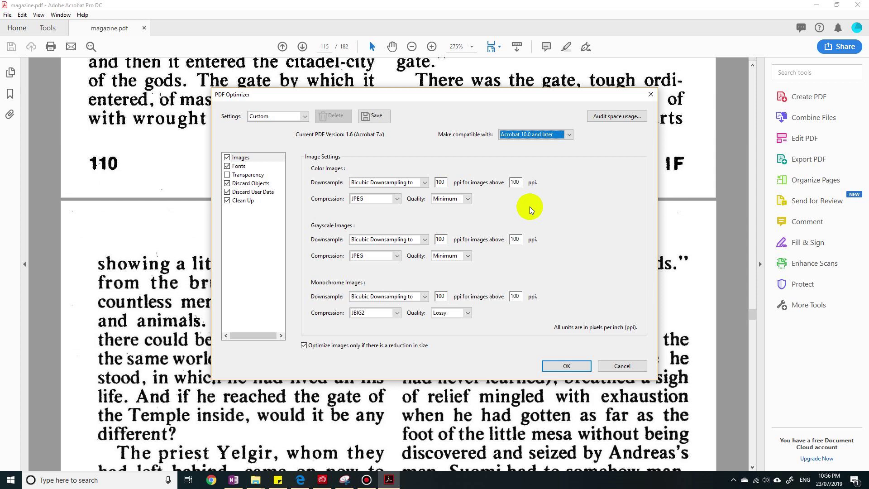
# Accept the optimizer settings and save the copy as 'magazine reduced.pdf'
pyautogui.click(581, 368)
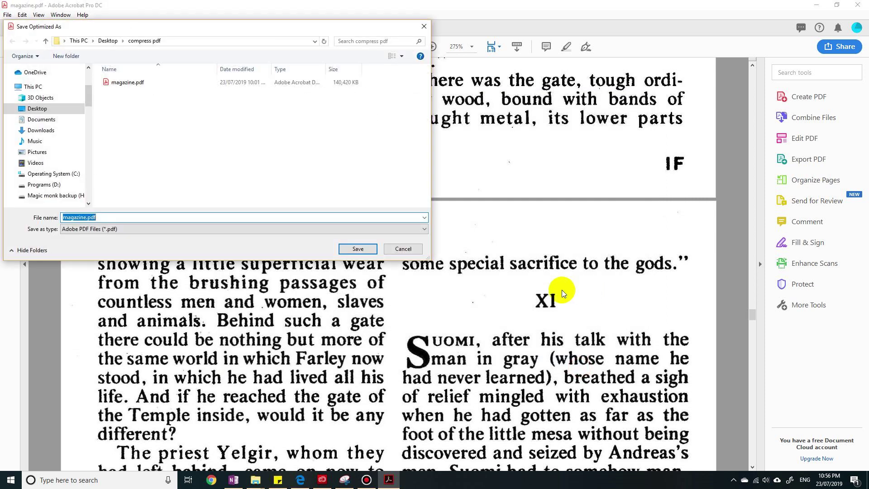
pyautogui.click(85, 220)
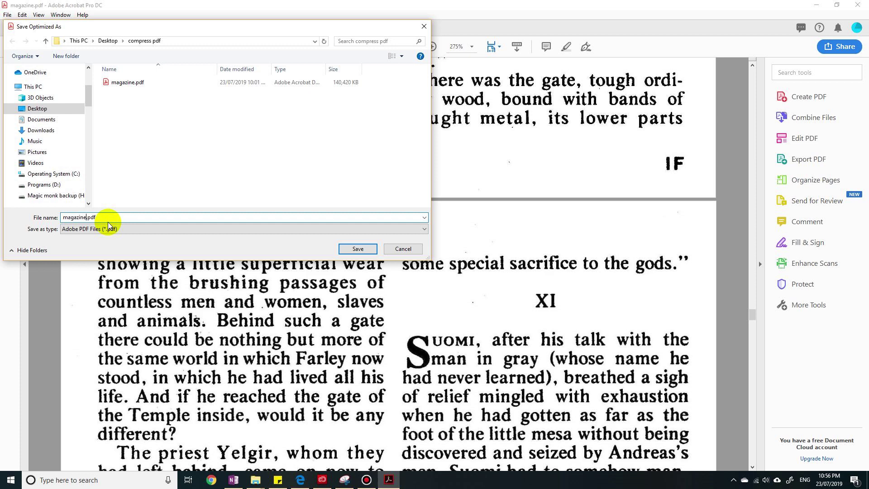
pyautogui.write('reduced')
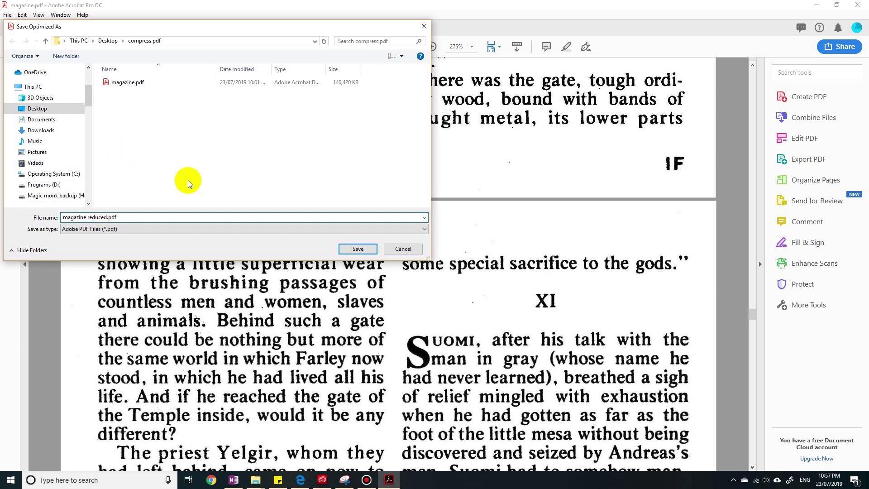
pyautogui.click(363, 249)
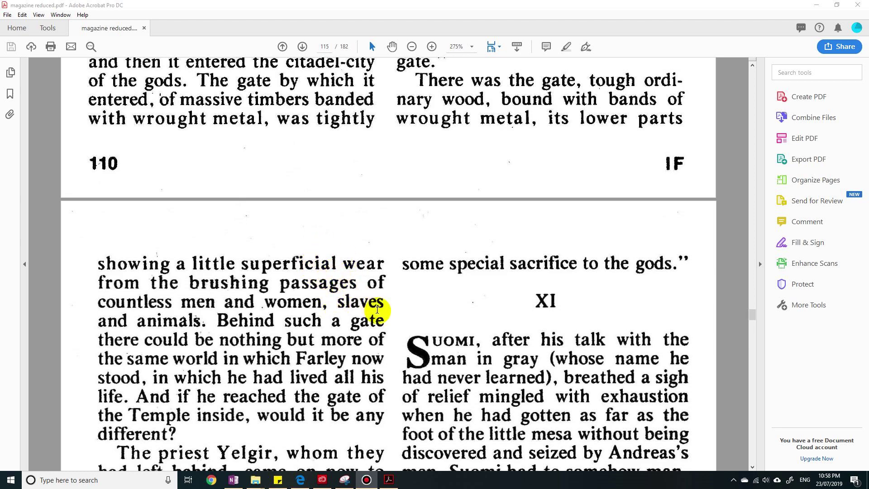
# Minimize Acrobat and select magazine reduced.pdf in File Explorer to check its 40,545 KB size
pyautogui.click(822, 5)
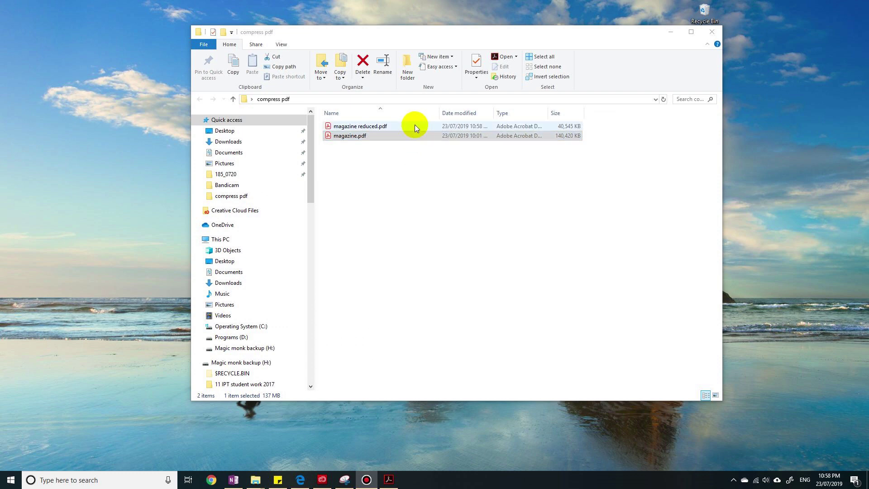
pyautogui.click(414, 126)
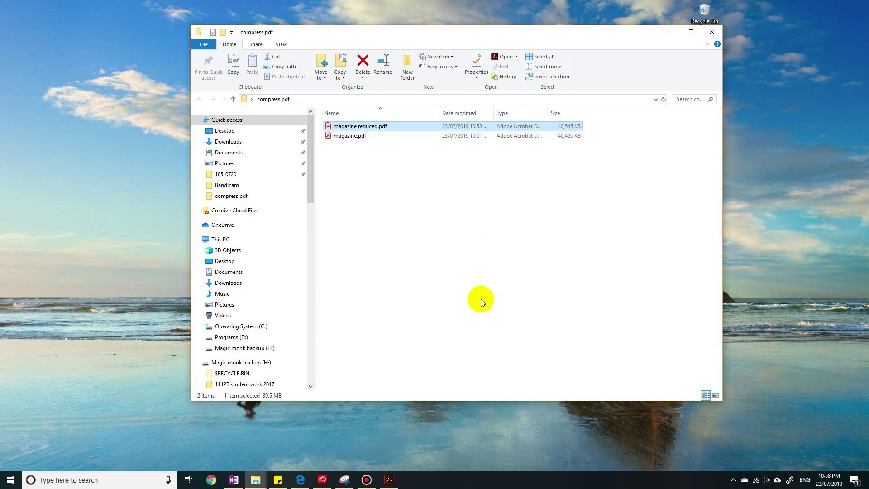
pyautogui.click(389, 480)
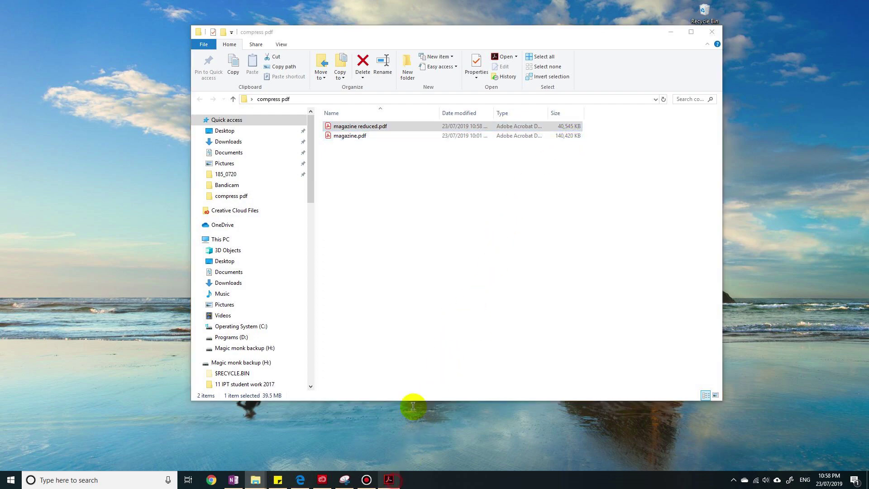
pyautogui.scroll(-3, 285, 120)
pyautogui.scroll(-8, 285, 119)
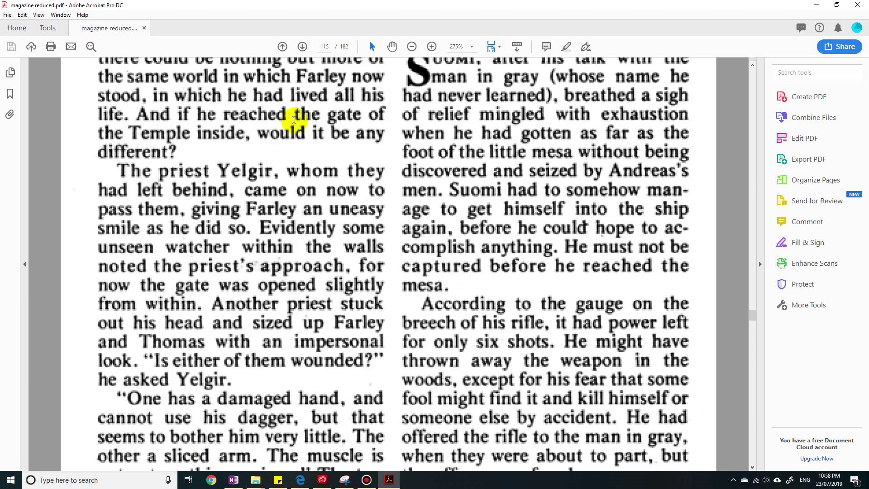
pyautogui.scroll(-3, 519, 254)
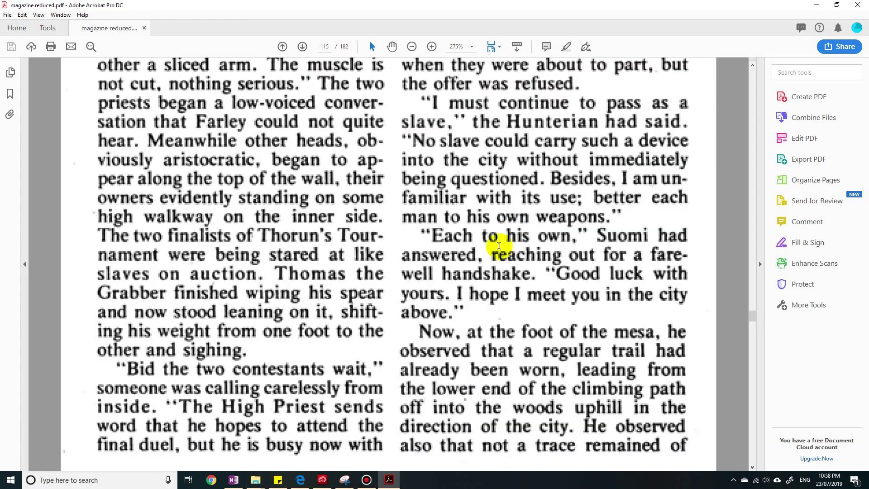
pyautogui.keyDown('ctrl'); pyautogui.scroll(-3, 490, 230); pyautogui.keyUp('ctrl')
pyautogui.keyDown('ctrl'); pyautogui.scroll(-1, 490, 230); pyautogui.keyUp('ctrl')
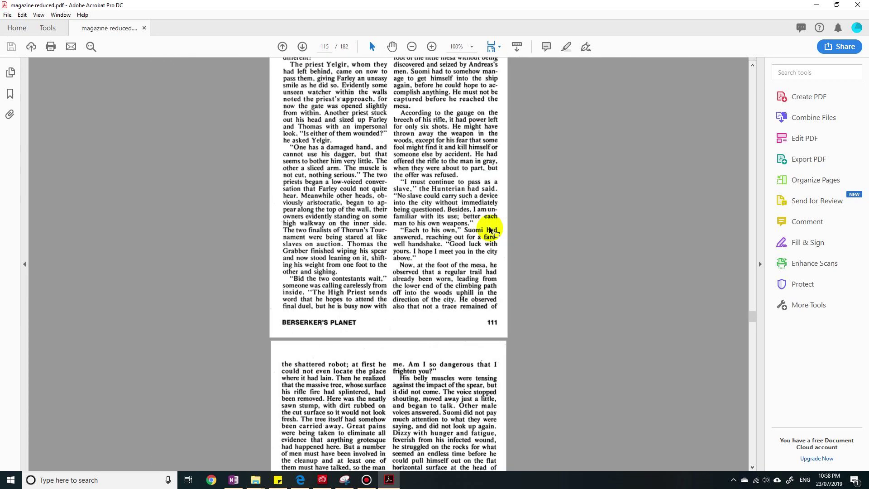
pyautogui.scroll(6, 489, 229)
pyautogui.scroll(-15, 489, 228)
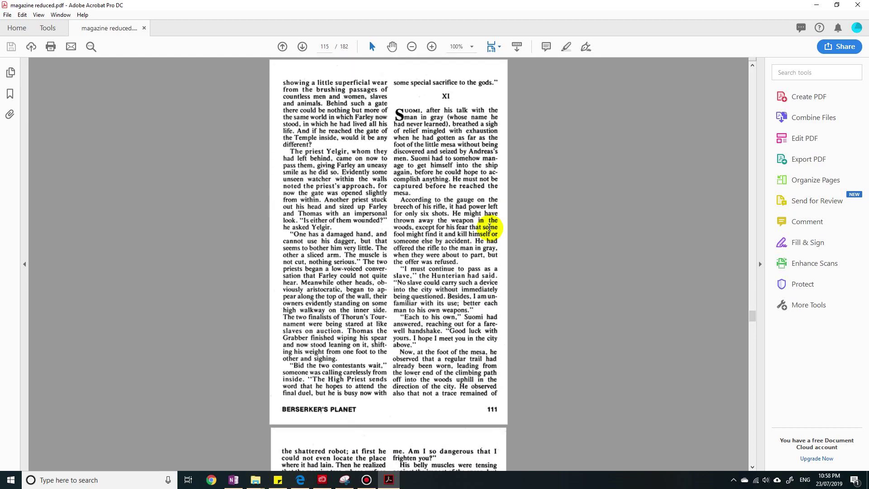
pyautogui.scroll(-16, 489, 229)
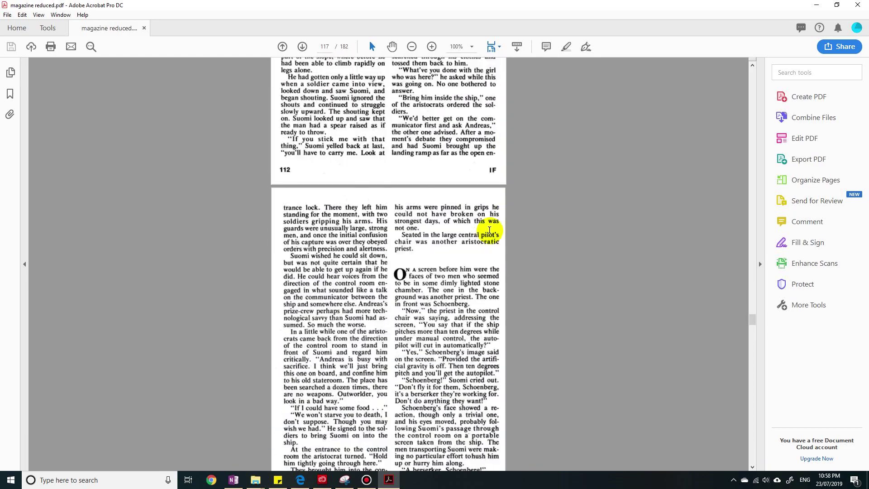
pyautogui.scroll(-8, 490, 230)
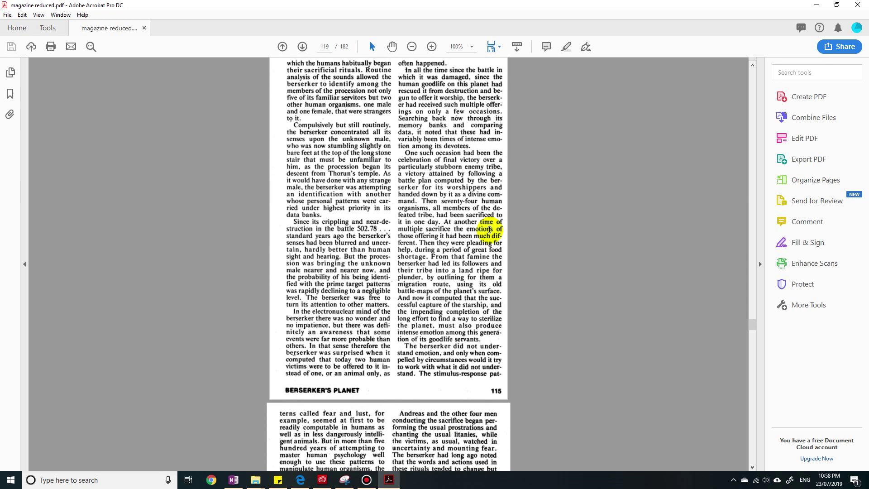
pyautogui.scroll(-8, 489, 229)
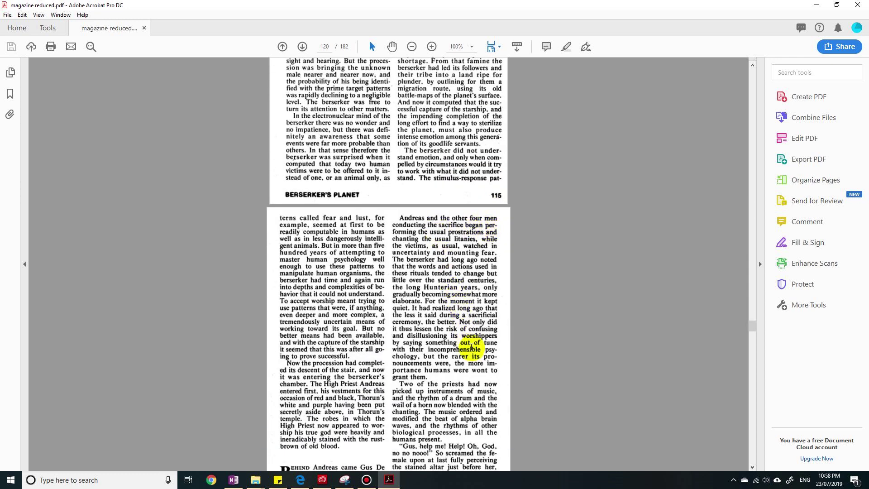
pyautogui.click(818, 7)
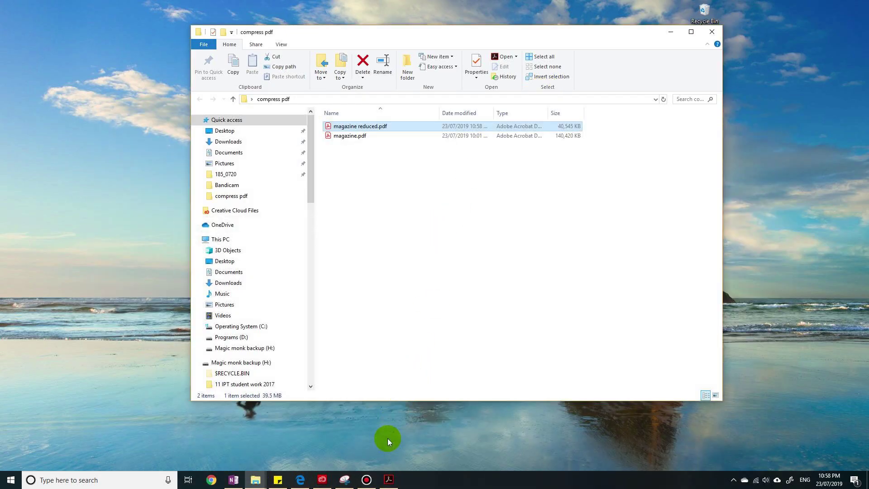